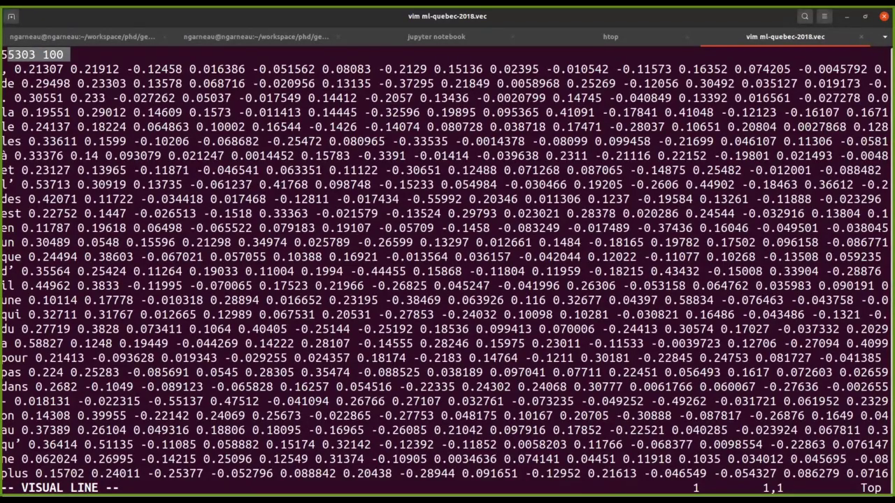
# - Quit vim and preview the first 1000 bytes of fasttext_training_data.txt, highlighting the file name in the command
pyautogui.press('Escape')
pyautogui.write(':q')
pyautogui.press('Return')
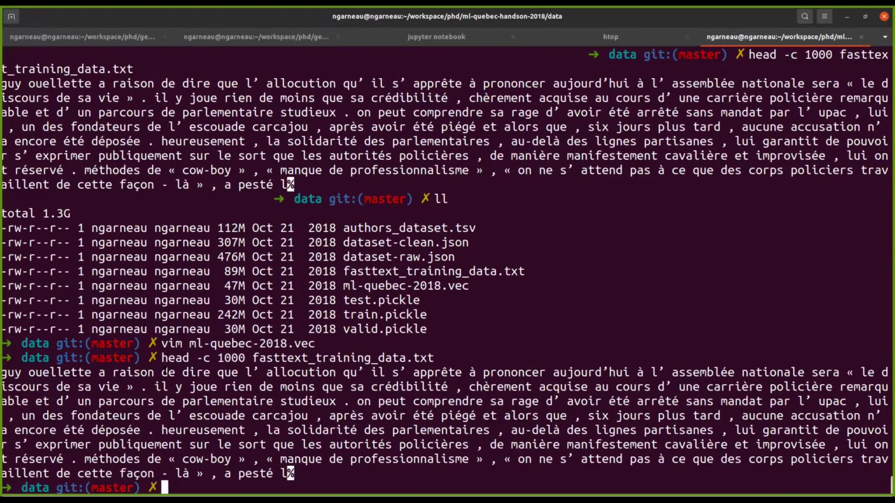
pyautogui.doubleClick(253, 358)
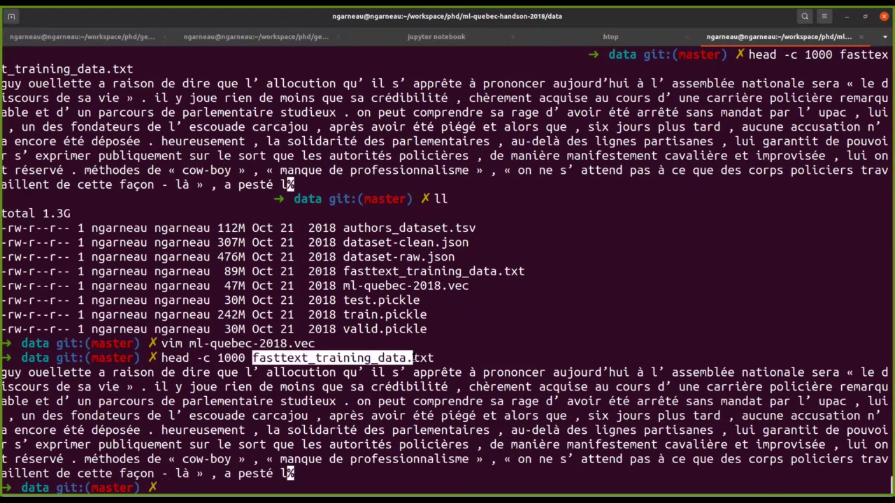
pyautogui.click(411, 358)
# - List the data directory's files with ll and highlight the entry for fasttext_training_data.txt
pyautogui.write('ll')
pyautogui.press('Return')
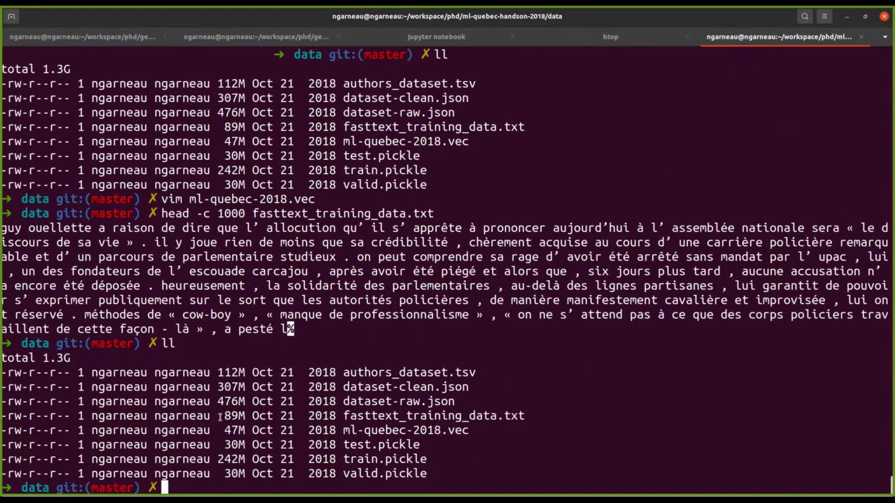
pyautogui.moveTo(221, 417); pyautogui.dragTo(527, 415)
pyautogui.click(528, 418)
# - Highlight the training text sample printed in the terminal to point out the corpus content
pyautogui.moveTo(3, 228); pyautogui.dragTo(294, 329)
pyautogui.click(294, 329)
pyautogui.moveTo(3, 228); pyautogui.dragTo(123, 310)
pyautogui.click(50, 255)
# - Open ml-quebec-2018.vec in vim, turn off line wrapping with :set nowrap, and highlight the header line
pyautogui.write('vim ml-quebec-2018.vec')
pyautogui.press('Return')
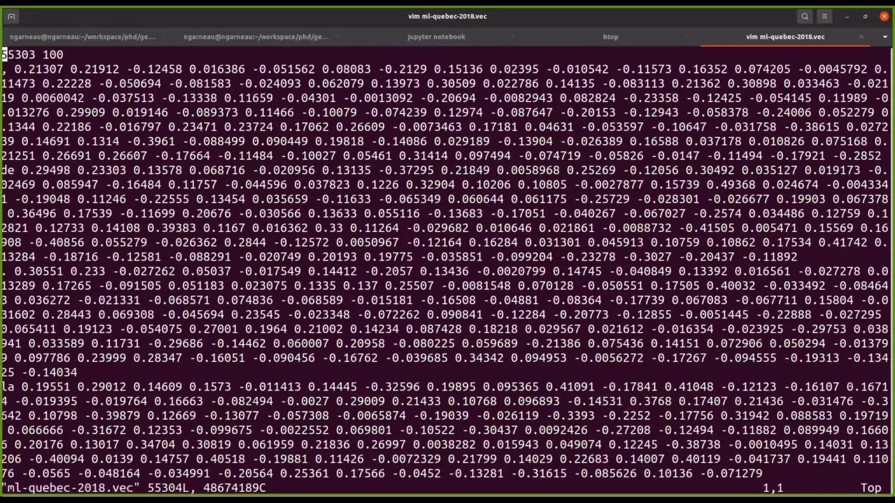
pyautogui.write(':set nowrap')
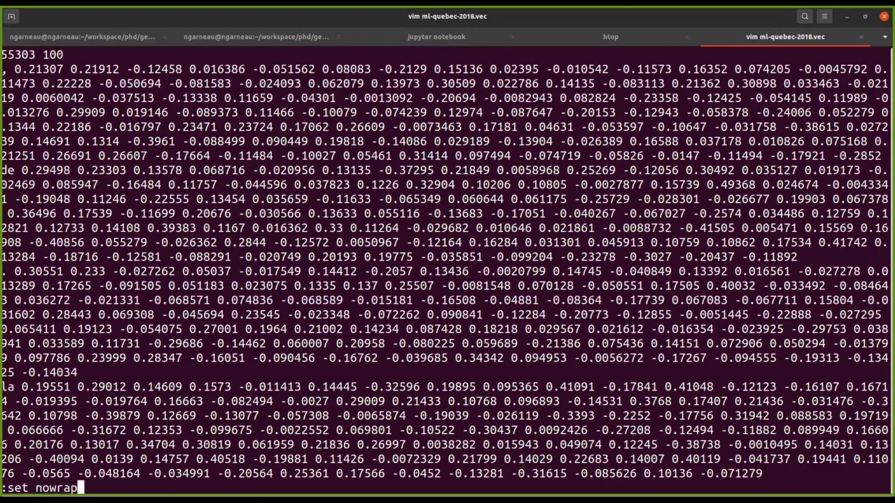
pyautogui.press('Return')
pyautogui.hotkey('shift', 'v')
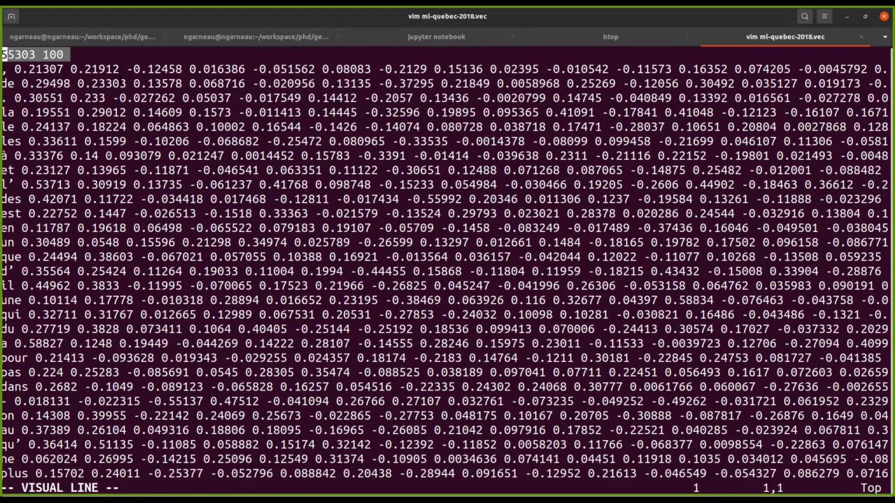
# - Examine the first word vector from end to start, and continue down through the next ten lines
pyautogui.press('Escape')
pyautogui.press('j')
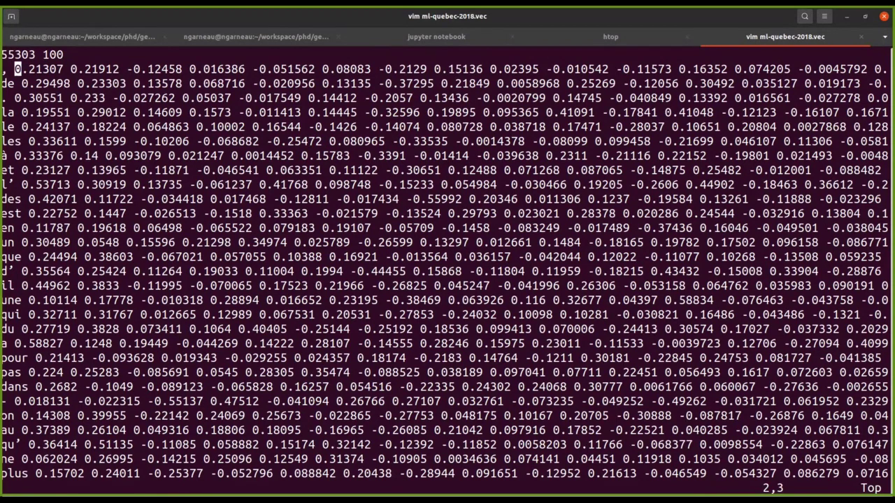
pyautogui.press('$')
pyautogui.press('0')
pyautogui.press('j')
pyautogui.press('j')
pyautogui.press('j')
pyautogui.press('j')
pyautogui.press('j')
pyautogui.press('j')
pyautogui.press('j')
pyautogui.press('j')
pyautogui.press('j')
pyautogui.press('j')
# - Examine the word vectors at the end of the file, moving upward from the last line, and quit vim
pyautogui.press('G')
pyautogui.press('k')
pyautogui.press('k')
pyautogui.press('k')
pyautogui.press('k')
pyautogui.press('k')
pyautogui.press('k')
pyautogui.press('k')
pyautogui.press('k')
pyautogui.press('k')
pyautogui.press('k')
pyautogui.press('k')
pyautogui.press('k')
pyautogui.press('k')
pyautogui.press('k')
pyautogui.press('k')
pyautogui.press('k')
pyautogui.press('k')
pyautogui.press('k')
pyautogui.press('k')
pyautogui.press('k')
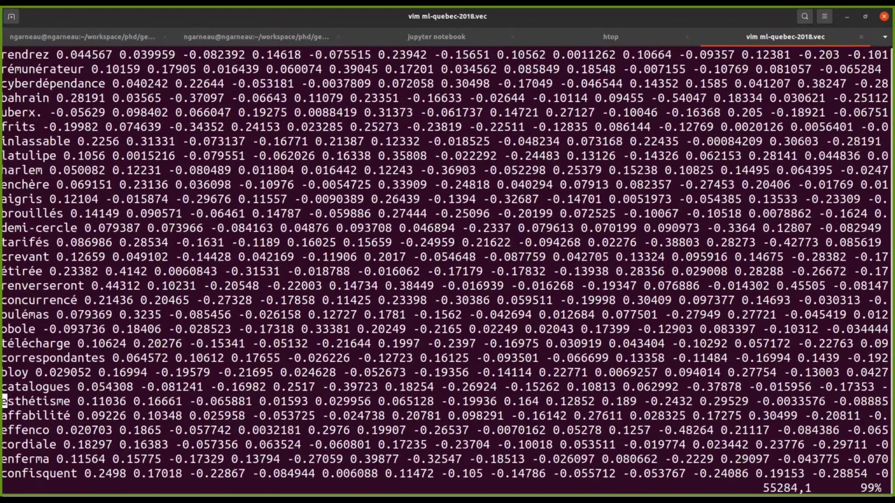
pyautogui.press('k')
pyautogui.press('k')
pyautogui.press('k')
pyautogui.press('k')
pyautogui.press('k')
pyautogui.press('k')
pyautogui.press('k')
pyautogui.press('k')
pyautogui.press('k')
pyautogui.press('k')
pyautogui.press('k')
pyautogui.press('k')
pyautogui.press('k')
pyautogui.press('k')
pyautogui.press('k')
pyautogui.press('k')
pyautogui.press('k')
pyautogui.press('k')
pyautogui.press('k')
pyautogui.press('k')
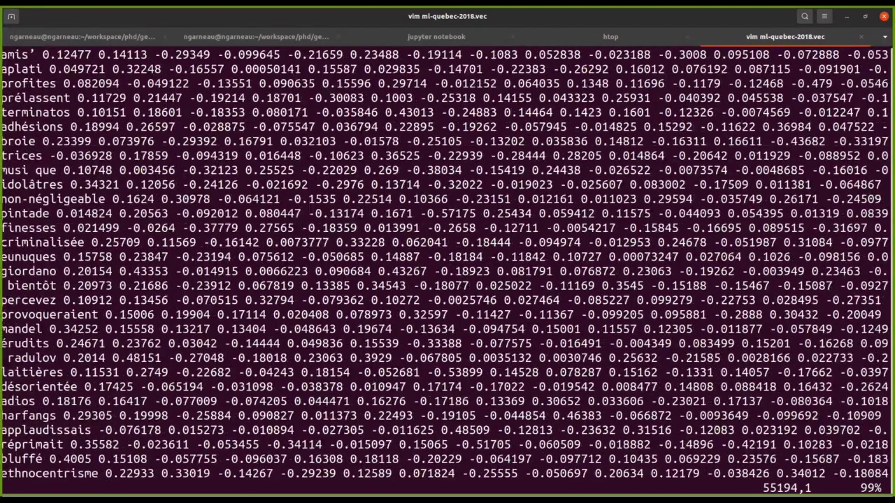
pyautogui.press('k')
pyautogui.press('k')
pyautogui.press('k')
pyautogui.press('k')
pyautogui.press('k')
pyautogui.press('k')
pyautogui.press('k')
pyautogui.press('k')
pyautogui.press('k')
pyautogui.press('k')
pyautogui.press('k')
pyautogui.press('k')
pyautogui.press('k')
pyautogui.write(':q')
pyautogui.press('Return')
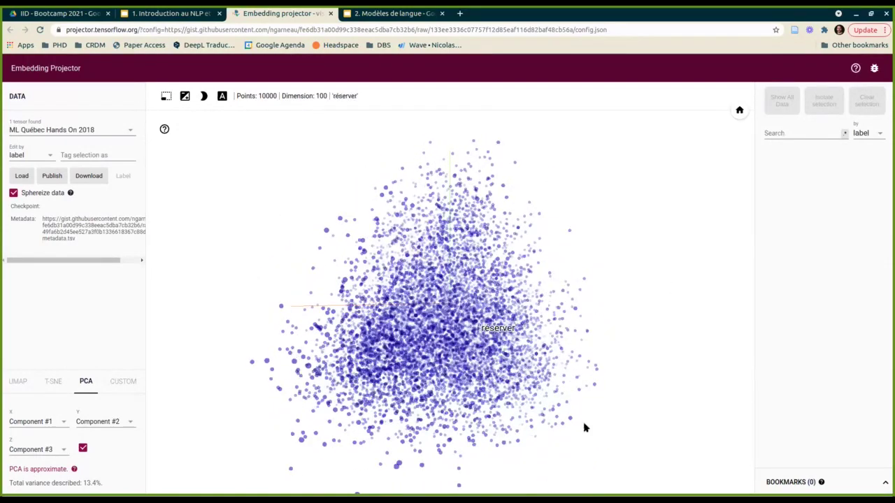
# - In the Embedding Projector, search the labels for "étudiant" and select the point 'étudiants'
pyautogui.click(781, 131)
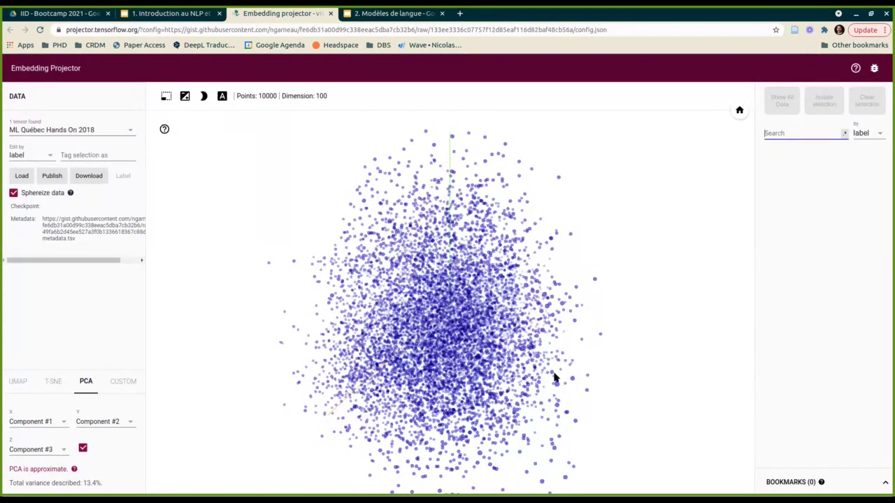
pyautogui.moveTo(555, 378); pyautogui.dragTo(467, 340)
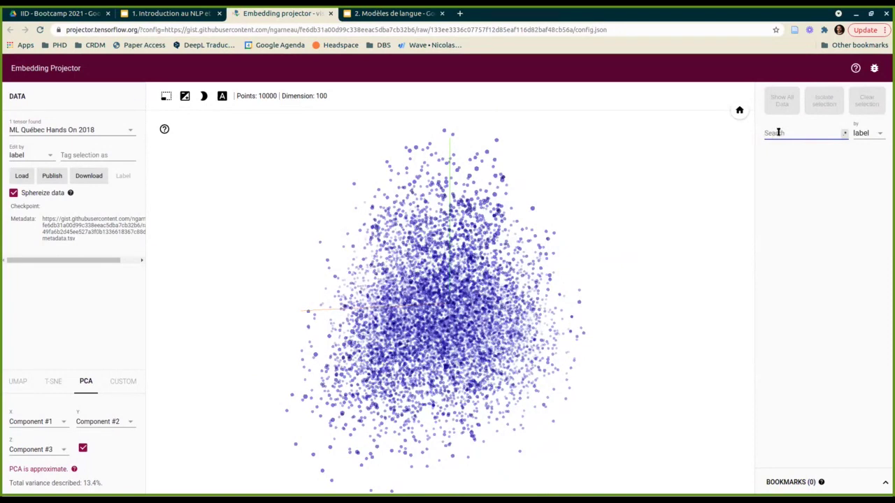
pyautogui.write('é')
pyautogui.write('tudiant')
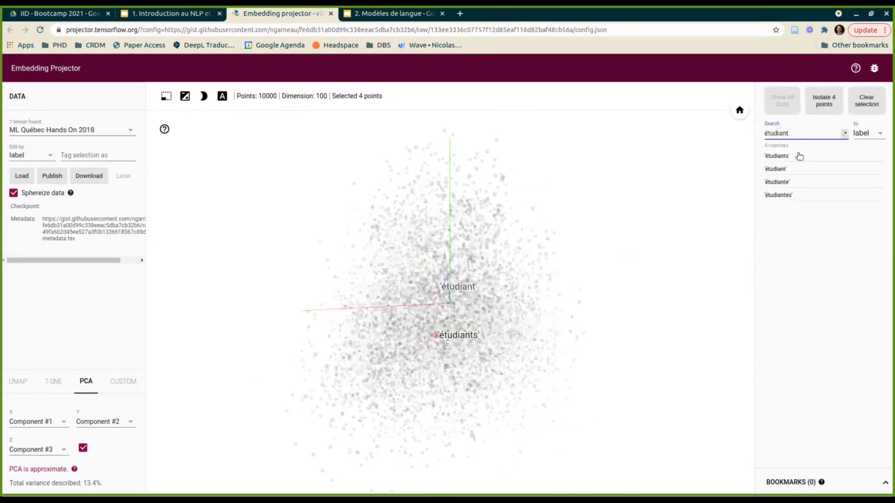
pyautogui.click(785, 155)
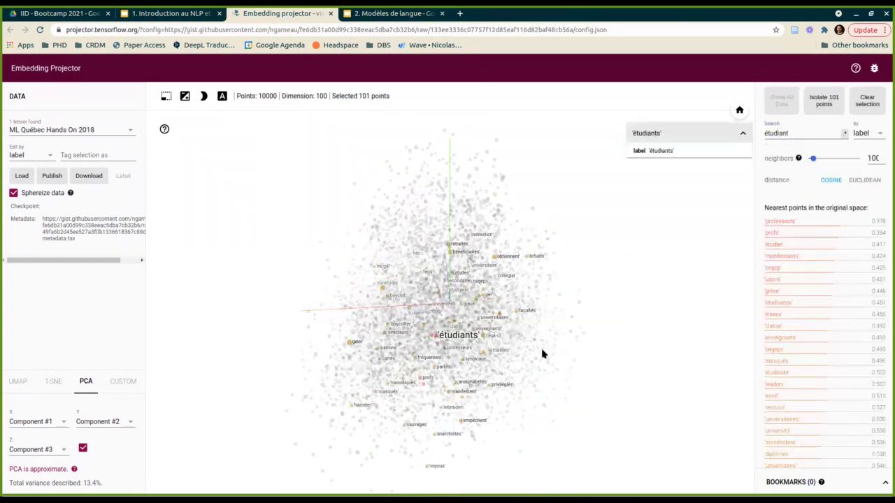
# - Examine the nearest neighbours of 'étudiants' in the 3D point cloud from several angles and up close
pyautogui.moveTo(570, 394); pyautogui.dragTo(488, 400)
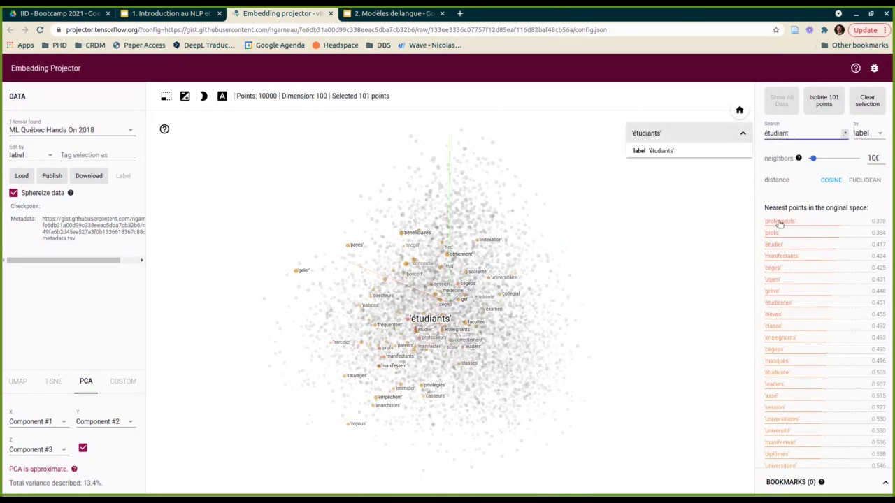
pyautogui.moveTo(504, 343); pyautogui.dragTo(605, 334)
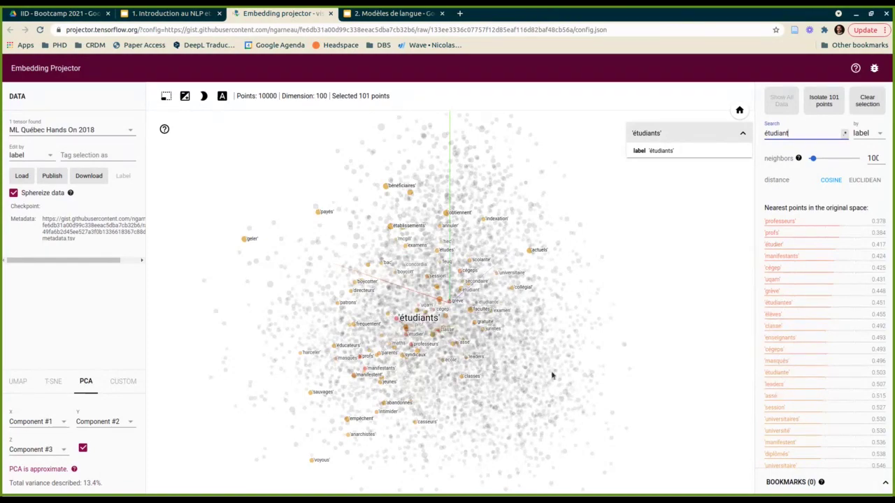
pyautogui.scroll(5, 411, 342)
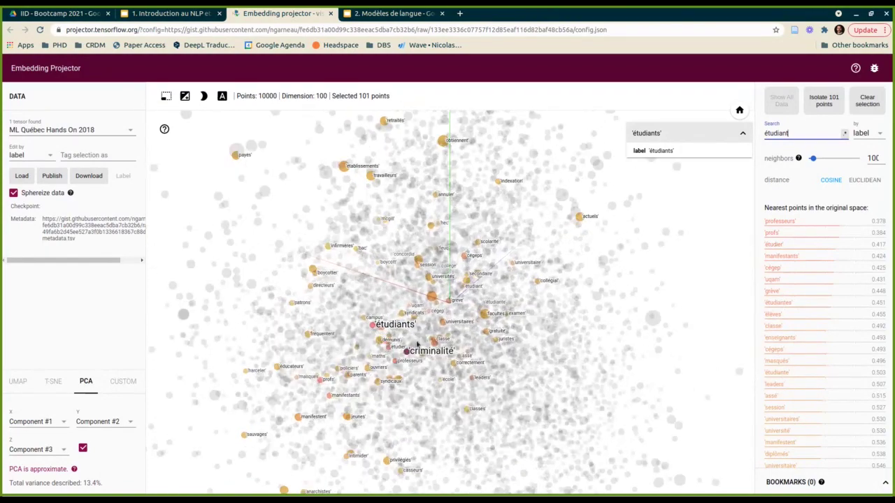
pyautogui.moveTo(411, 338); pyautogui.dragTo(374, 310)
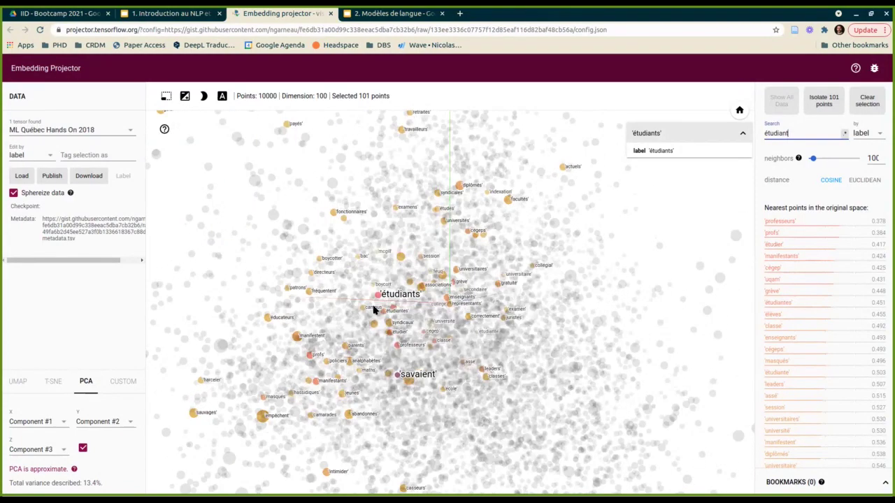
pyautogui.moveTo(482, 358); pyautogui.dragTo(553, 310)
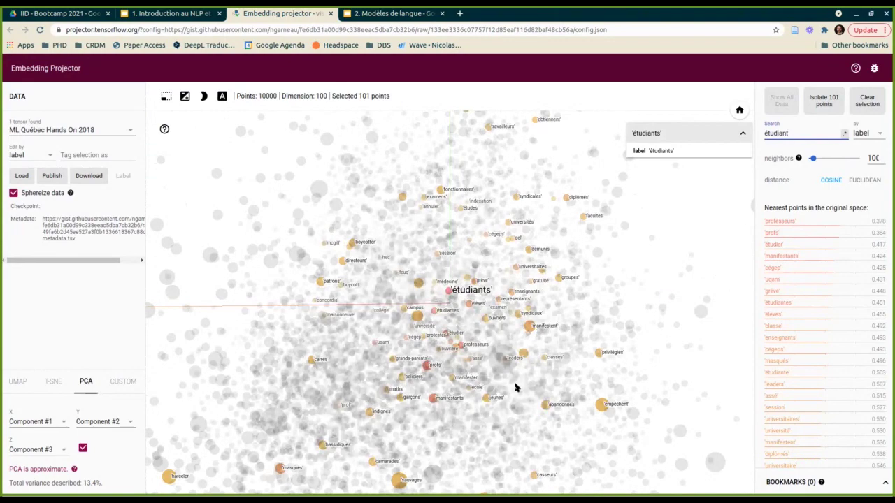
pyautogui.moveTo(515, 385); pyautogui.dragTo(859, 208)
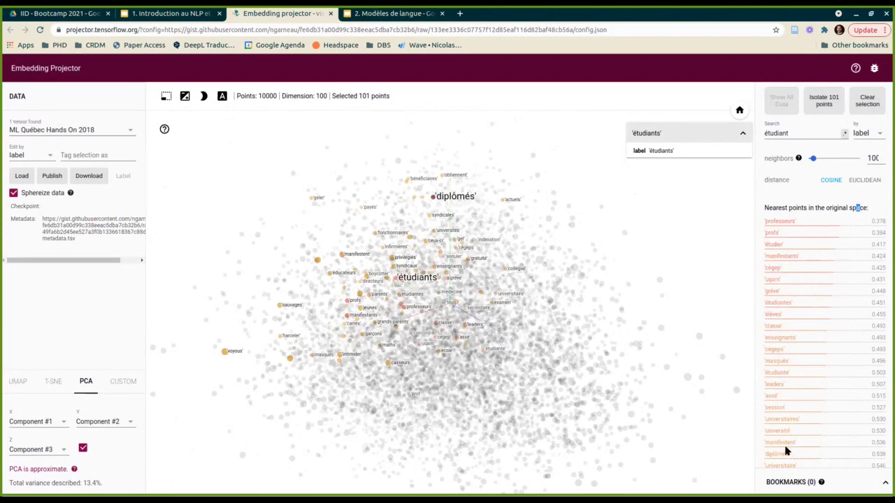
# - Follow the nearest-neighbour words in turn from 'leaders' to 'militants' to 'souverainistes'
pyautogui.click(771, 385)
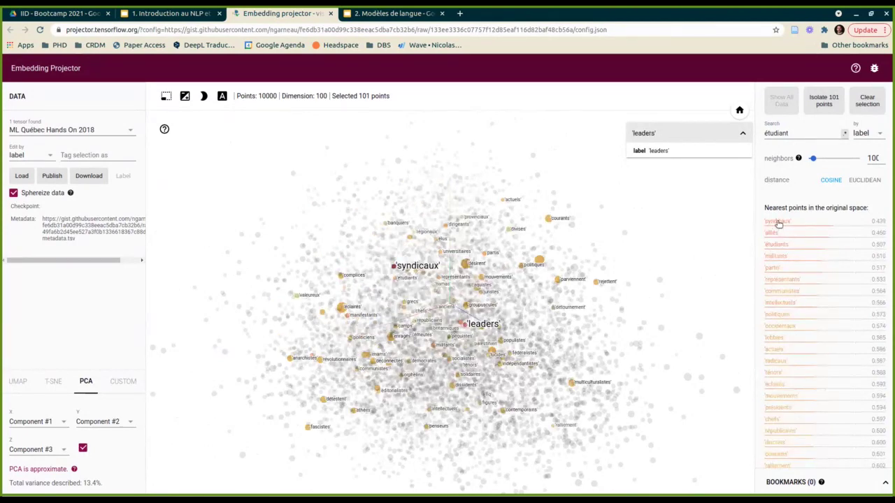
pyautogui.click(774, 256)
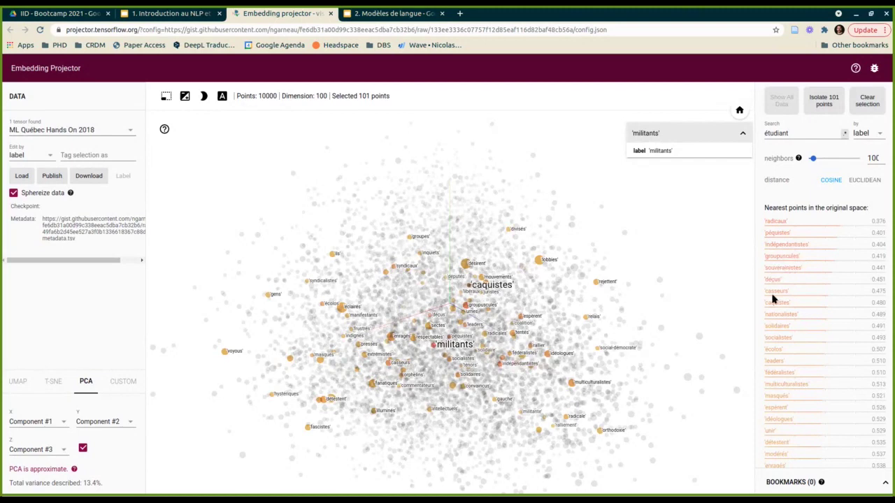
pyautogui.click(783, 268)
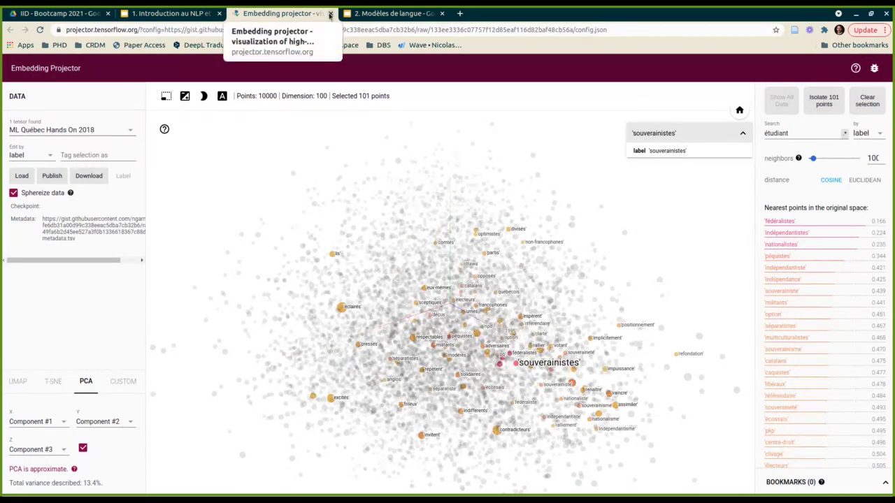
# - Close the Embedding Projector and restart the Google Slides slideshow from slide 28, "À retenir"
pyautogui.click(330, 14)
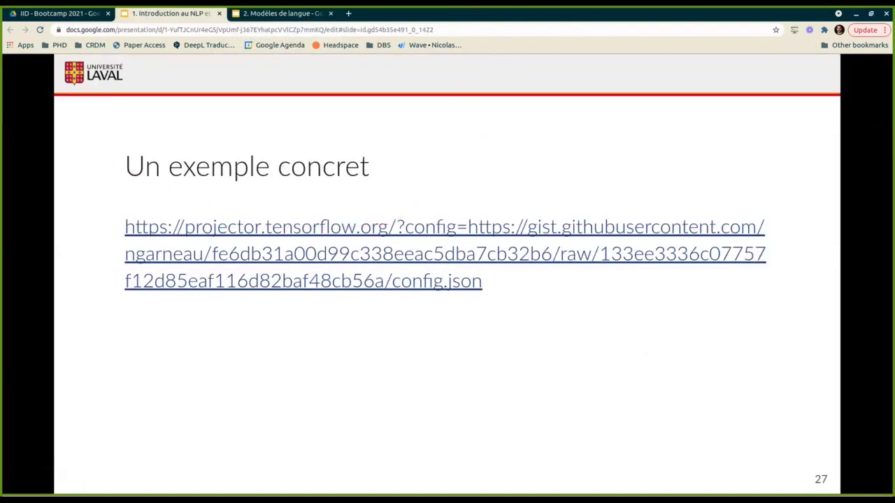
pyautogui.press('Escape')
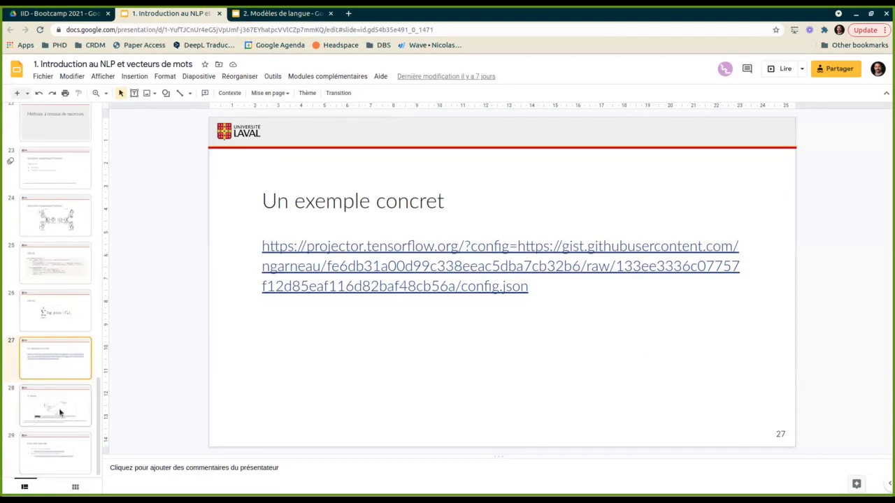
pyautogui.click(60, 412)
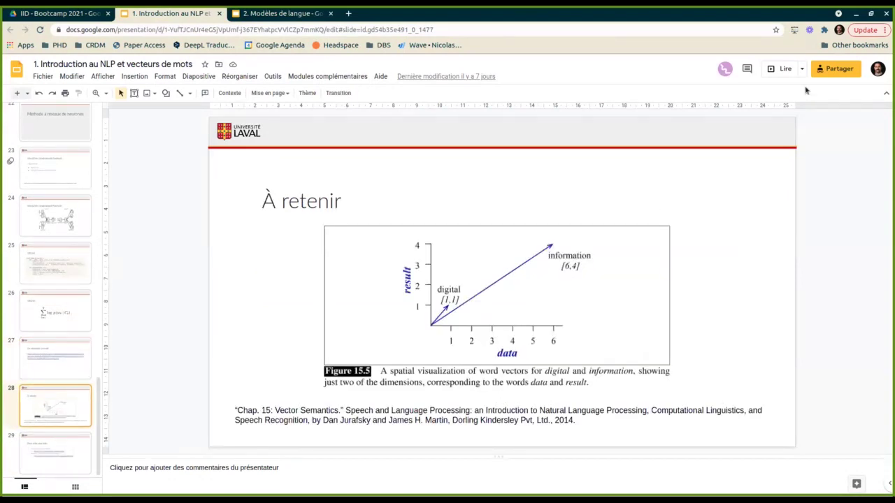
pyautogui.click(784, 70)
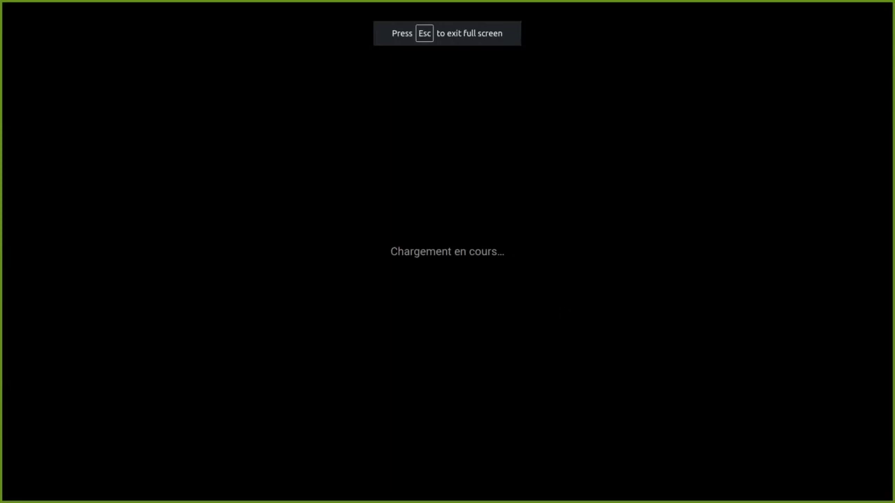